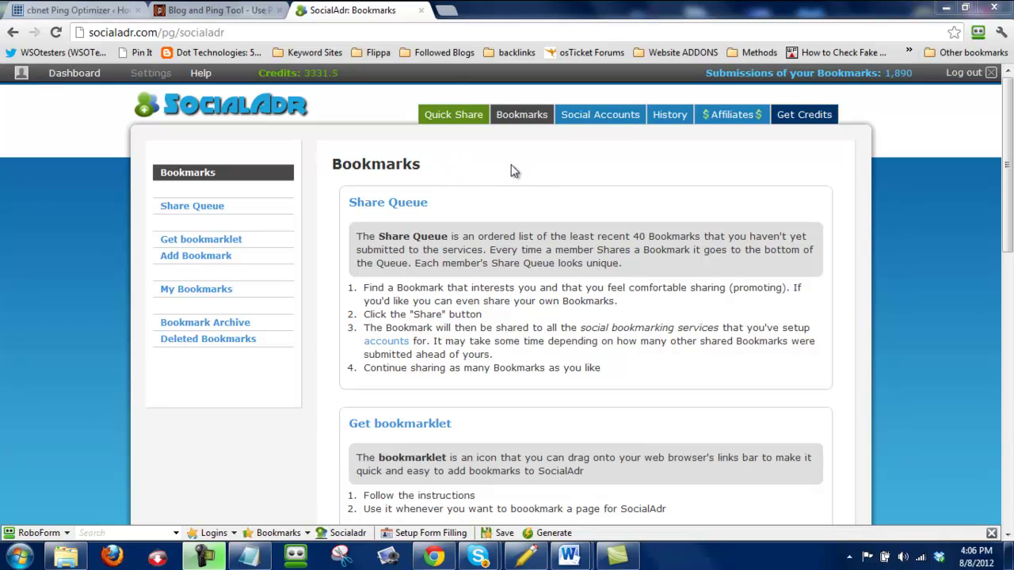
{"action": "mouse_move", "coordinate": [522, 121]}
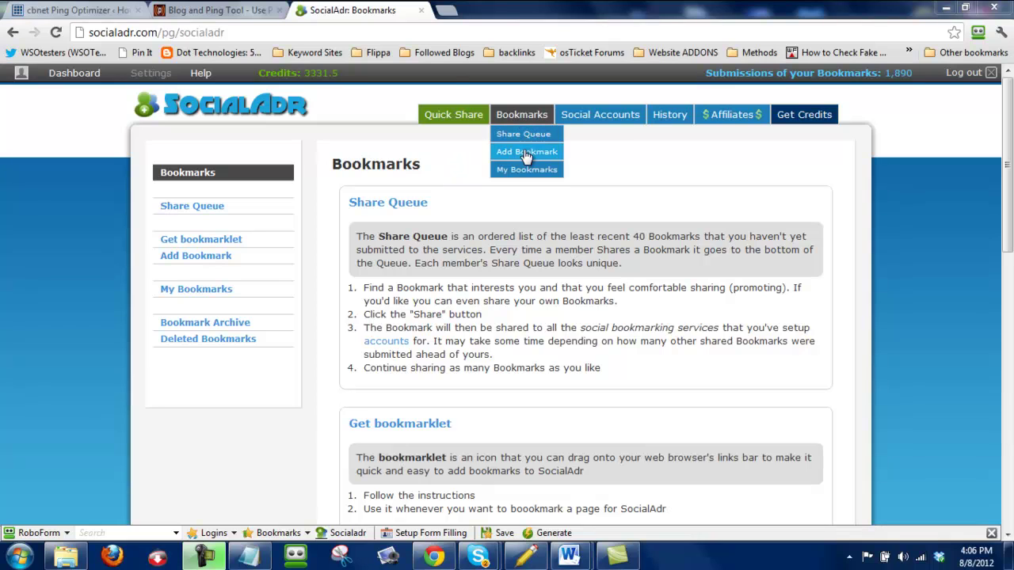
{"action": "left_click", "coordinate": [527, 154]}
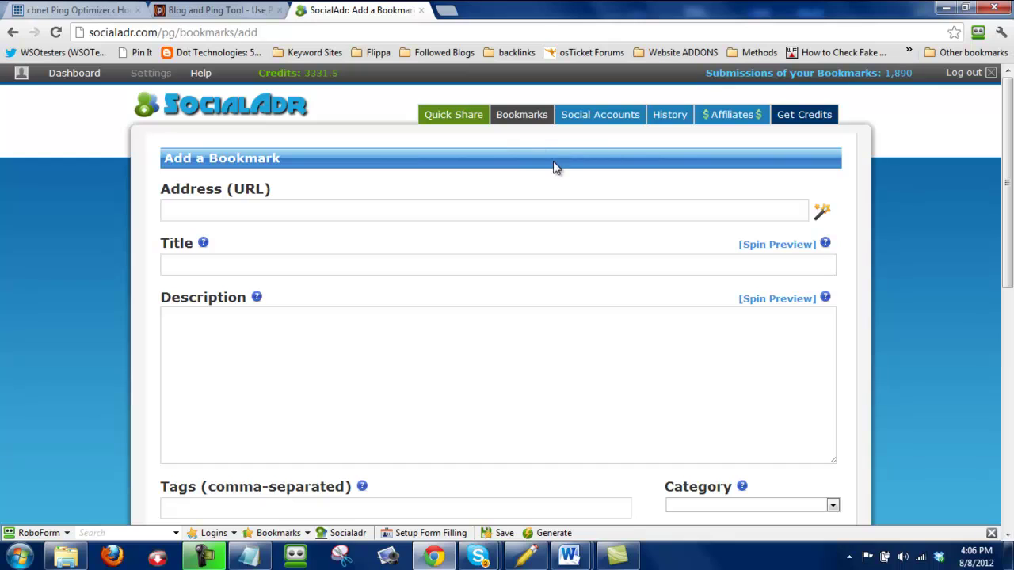
{"action": "left_click", "coordinate": [102, 10]}
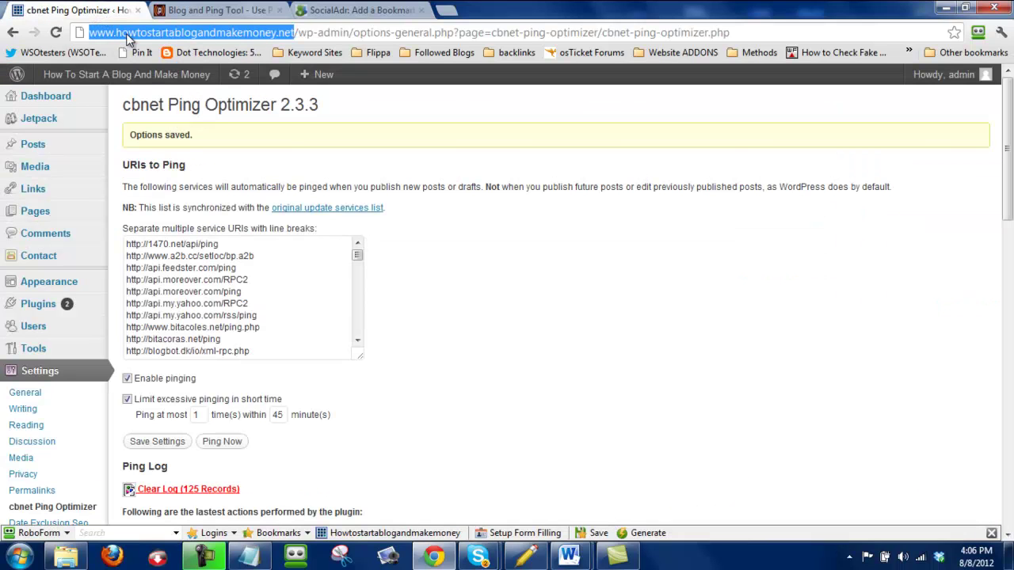
{"action": "left_click", "coordinate": [340, 10]}
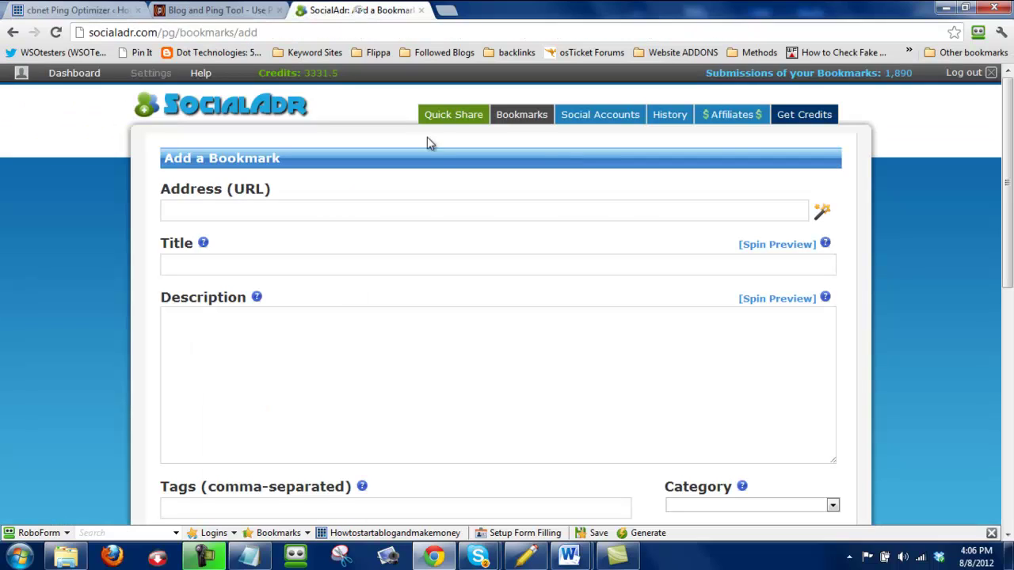
{"action": "left_click", "coordinate": [335, 211]}
{"action": "type", "text": "http://www.howtostartablogandmakemoney.net"}
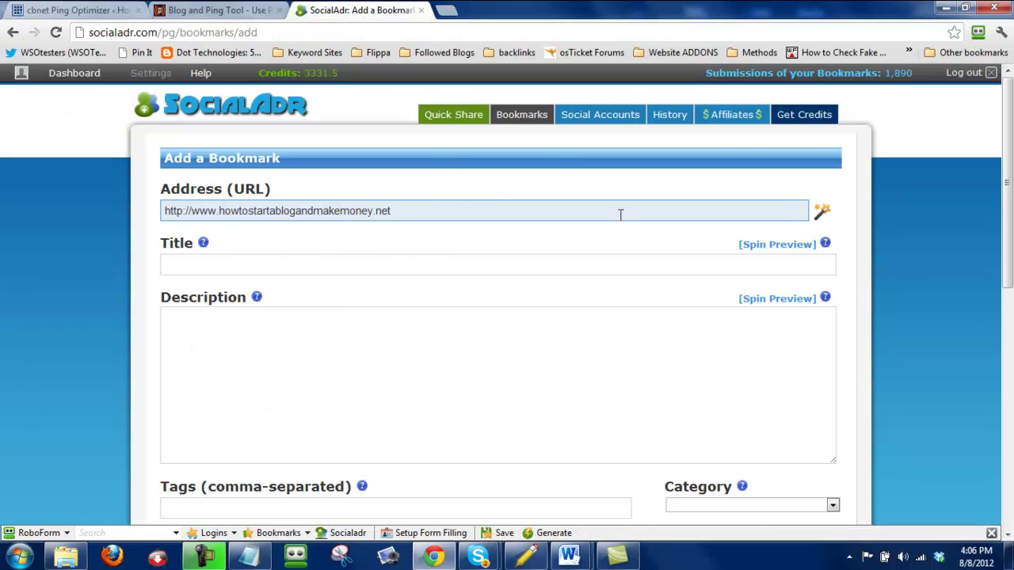
{"action": "left_click", "coordinate": [822, 212]}
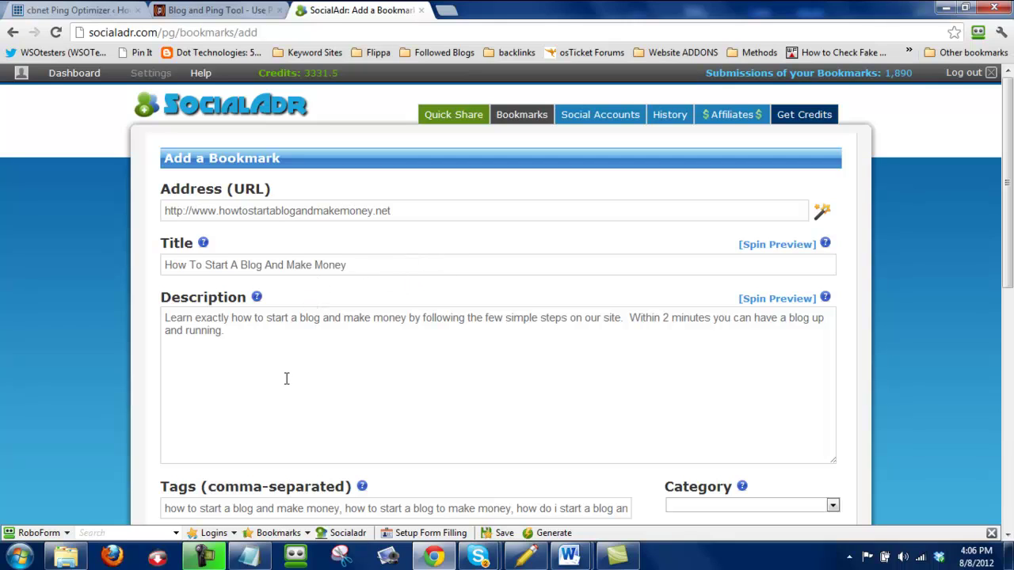
Change the bookmark title's capitalization to "How to start a blog and make money" and copy the whole title.
{"action": "left_click", "coordinate": [194, 265]}
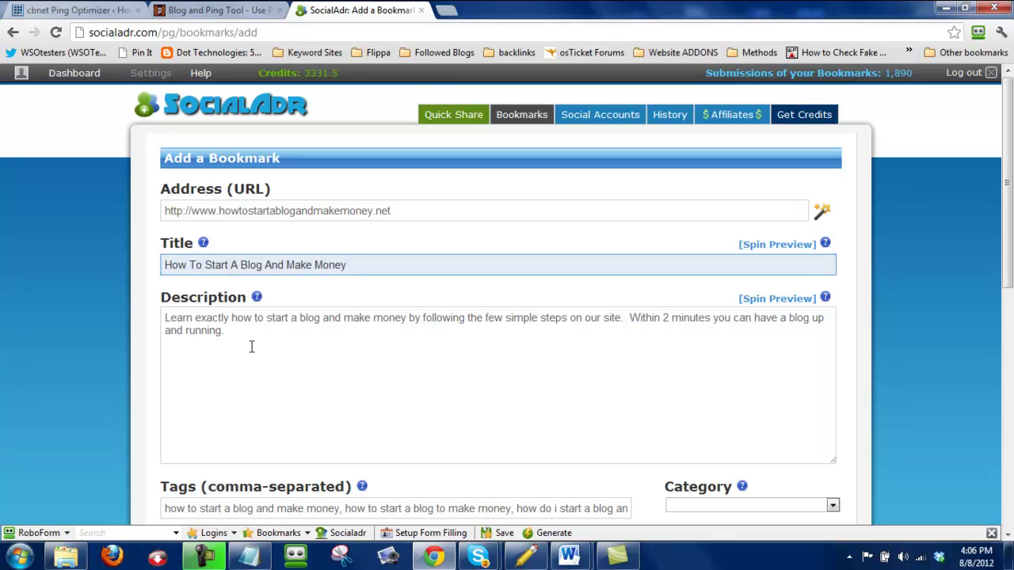
{"action": "key", "text": "BackSpace"}
{"action": "type", "text": "t"}
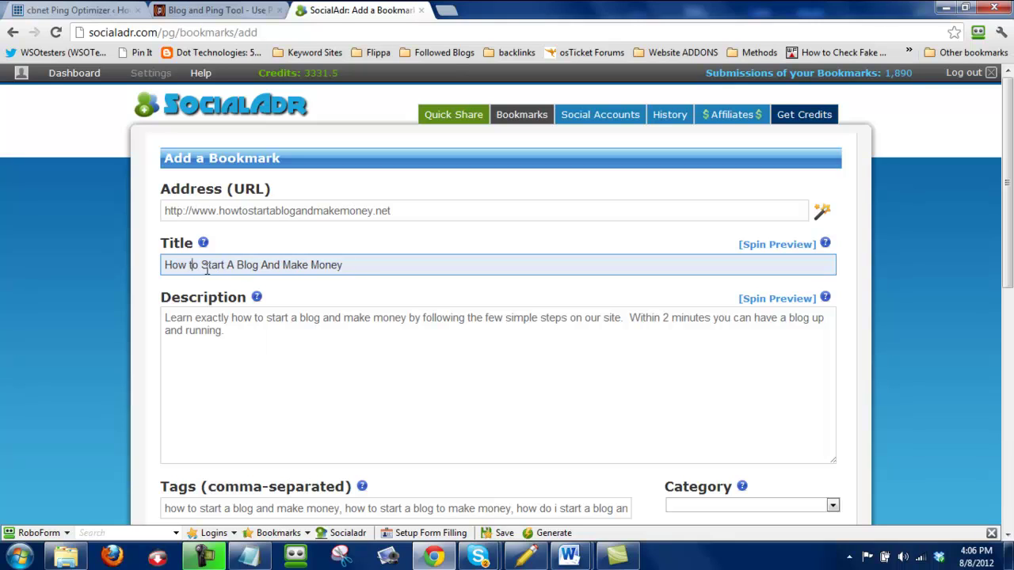
{"action": "left_click_drag", "start_coordinate": [201, 265], "coordinate": [245, 265]}
{"action": "type", "text": "sta"}
{"action": "key", "text": "BackSpace"}
{"action": "type", "text": "bl"}
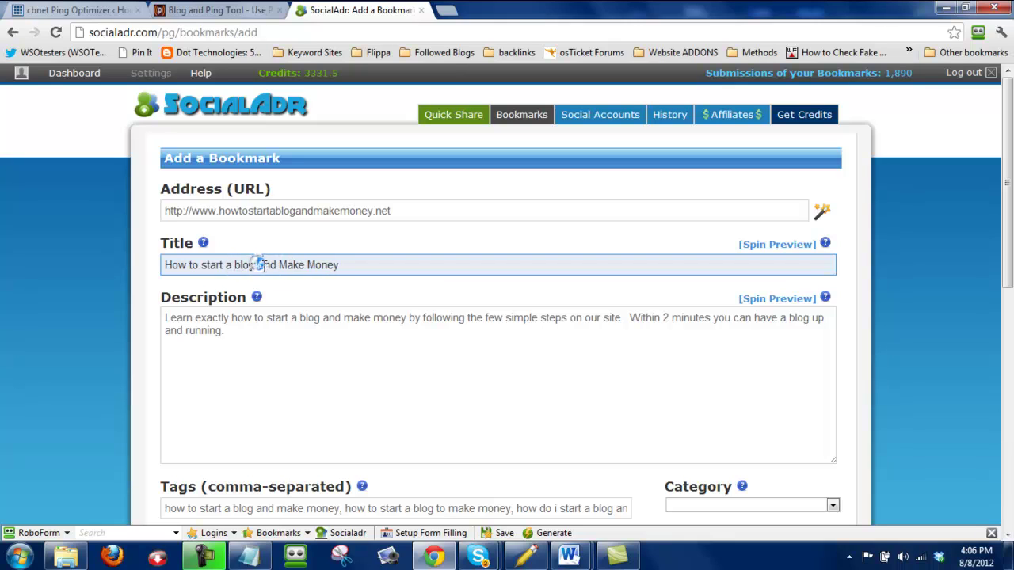
{"action": "left_click_drag", "start_coordinate": [257, 265], "coordinate": [138, 277]}
{"action": "key", "text": "ctrl+c"}
{"action": "type", "text": "a"}
{"action": "type", "text": "m"}
{"action": "type", "text": "m"}
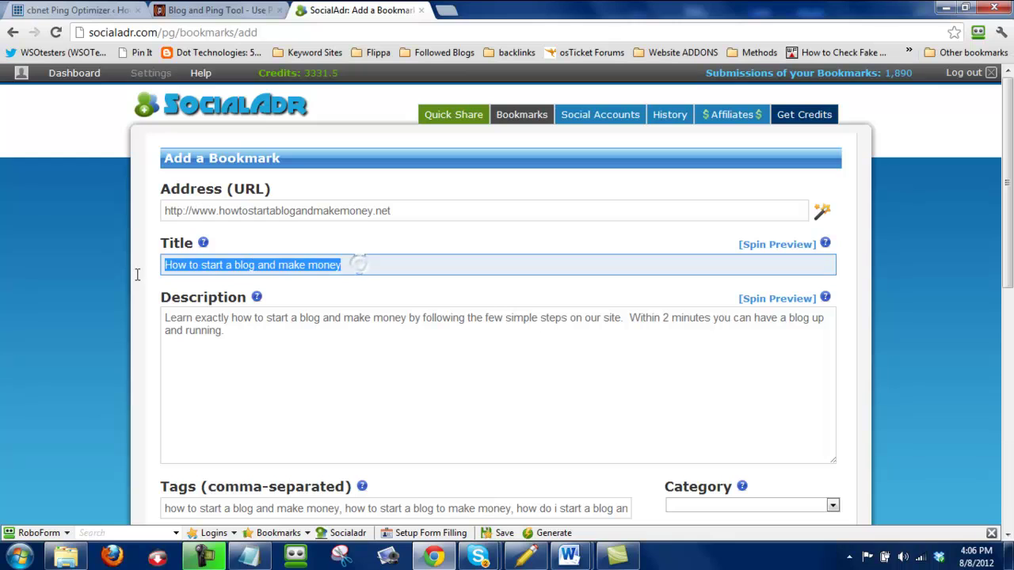
Switch to The Best Spinner, replace the article with the copied title and spin it with Everyone's Favorites at Best quality.
{"action": "left_click", "coordinate": [524, 557]}
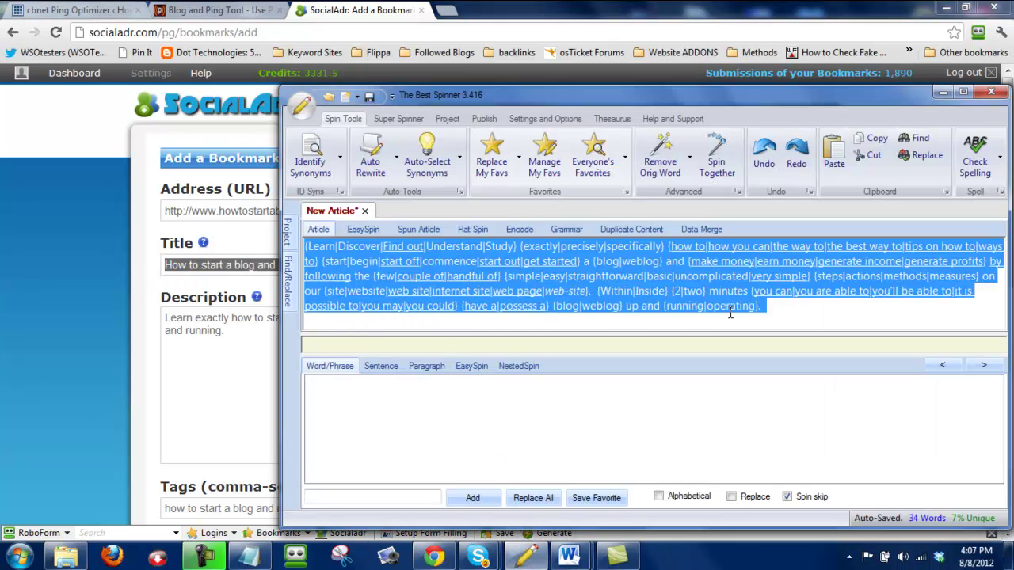
{"action": "key", "text": "ctrl+v"}
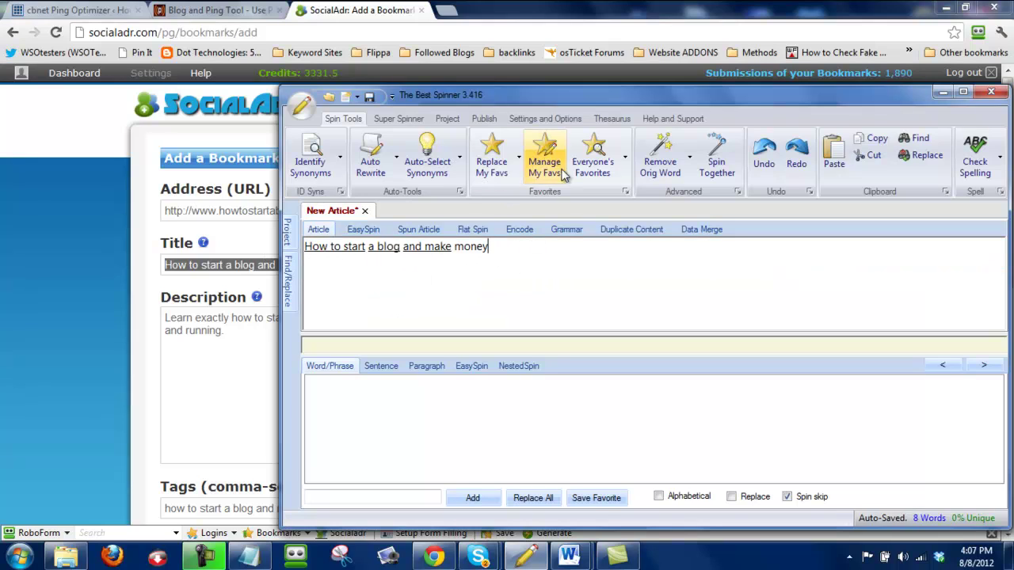
{"action": "left_click", "coordinate": [591, 164]}
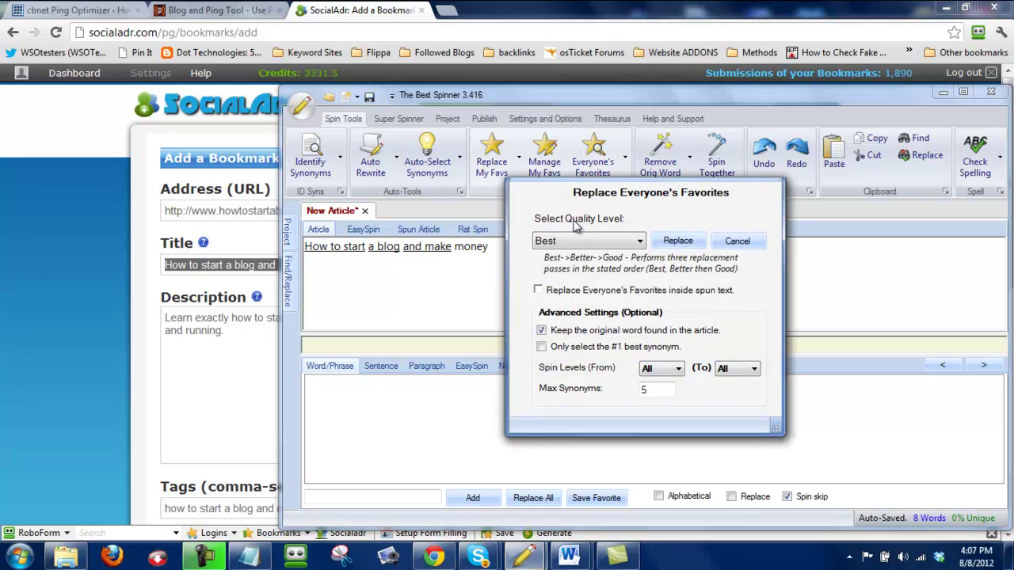
{"action": "left_click", "coordinate": [561, 241]}
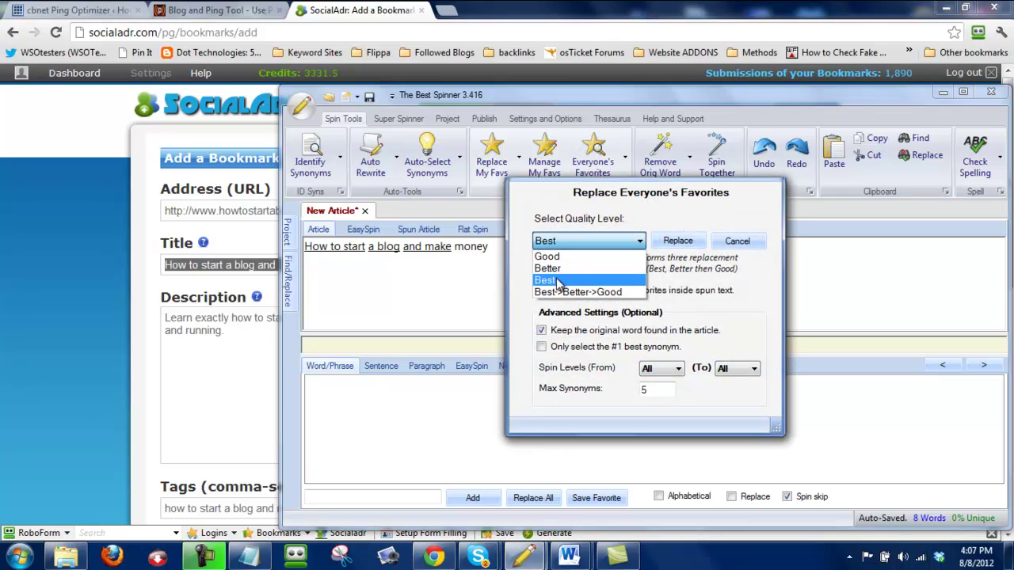
{"action": "left_click", "coordinate": [596, 268]}
{"action": "left_click", "coordinate": [678, 241]}
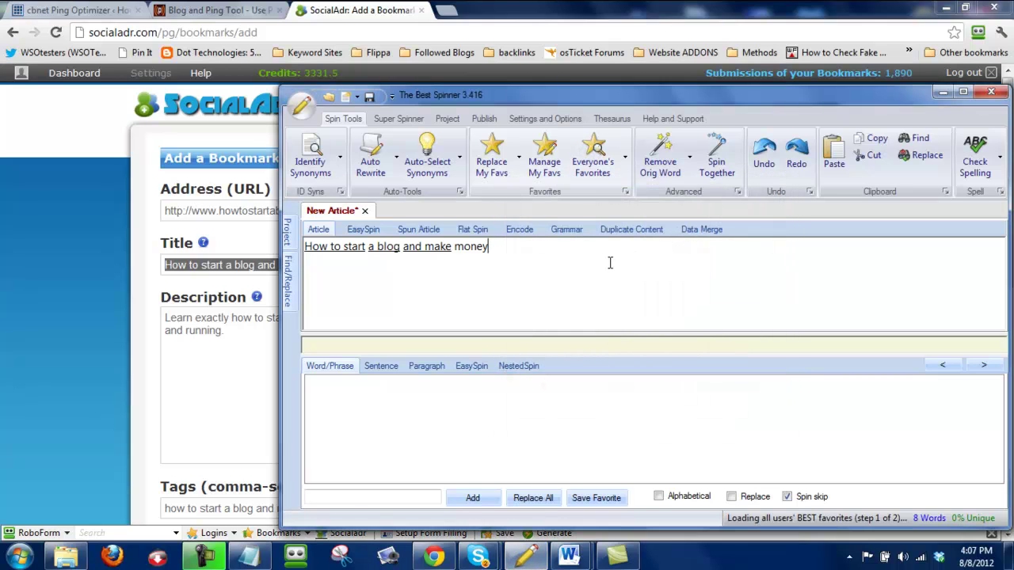
Copy the entire spun title and replace the bookmark's title in the SocialAdr form with it.
{"action": "key", "text": "ctrl+a"}
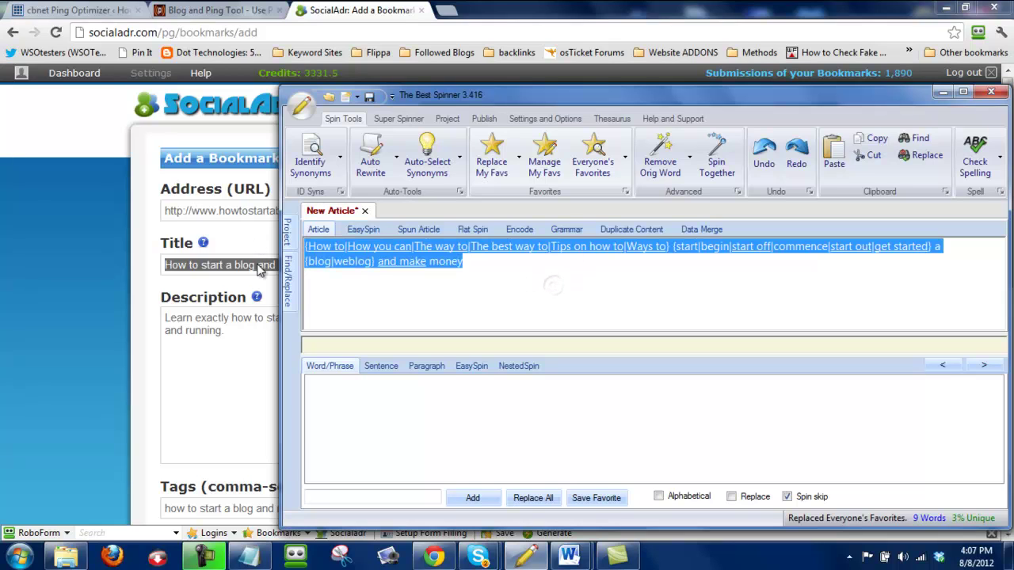
{"action": "left_click", "coordinate": [258, 268]}
{"action": "key", "text": "ctrl+a"}
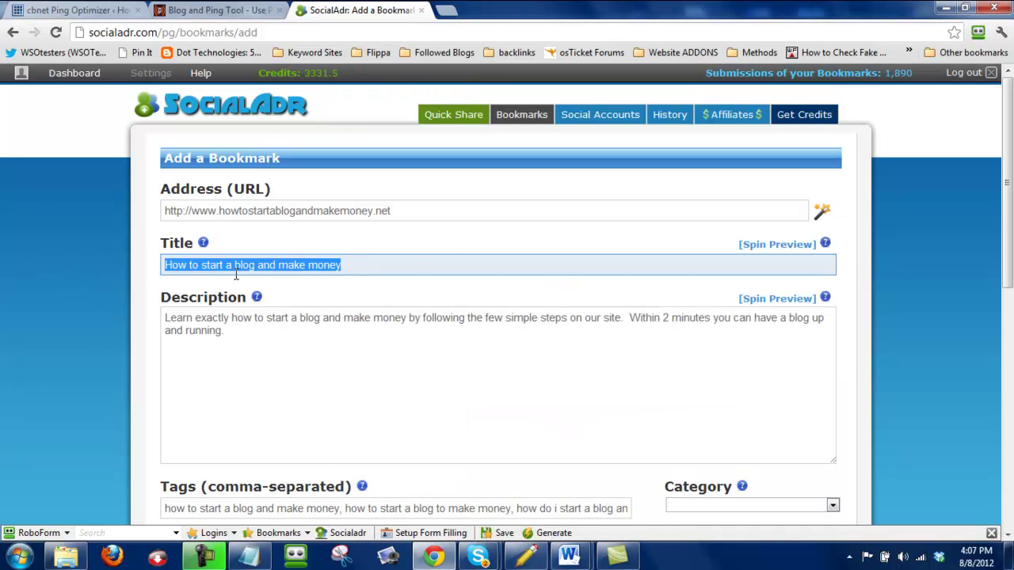
{"action": "key", "text": "ctrl+v"}
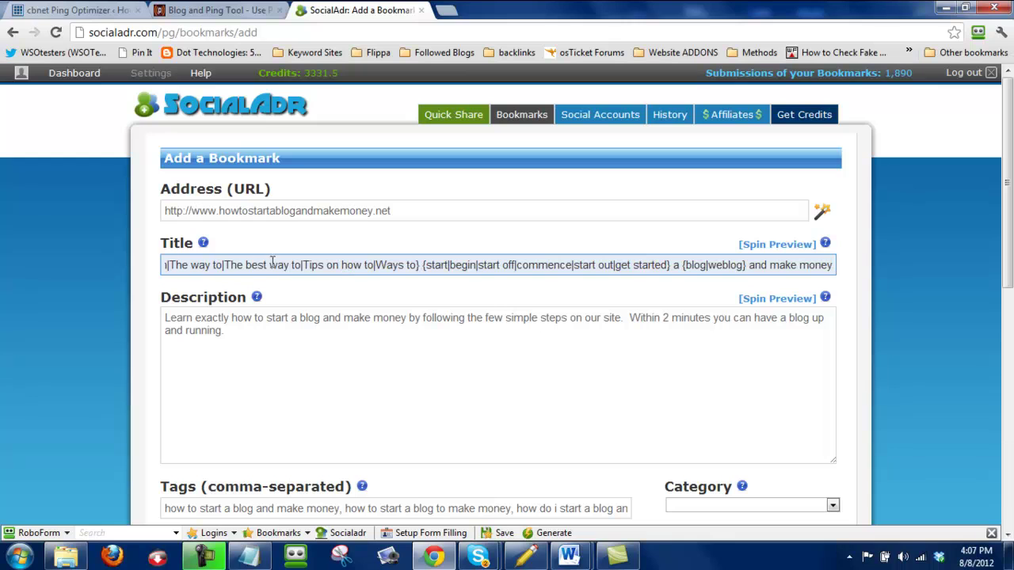
Preview several spun variations of the bookmark title to check that they read well.
{"action": "left_click", "coordinate": [769, 246]}
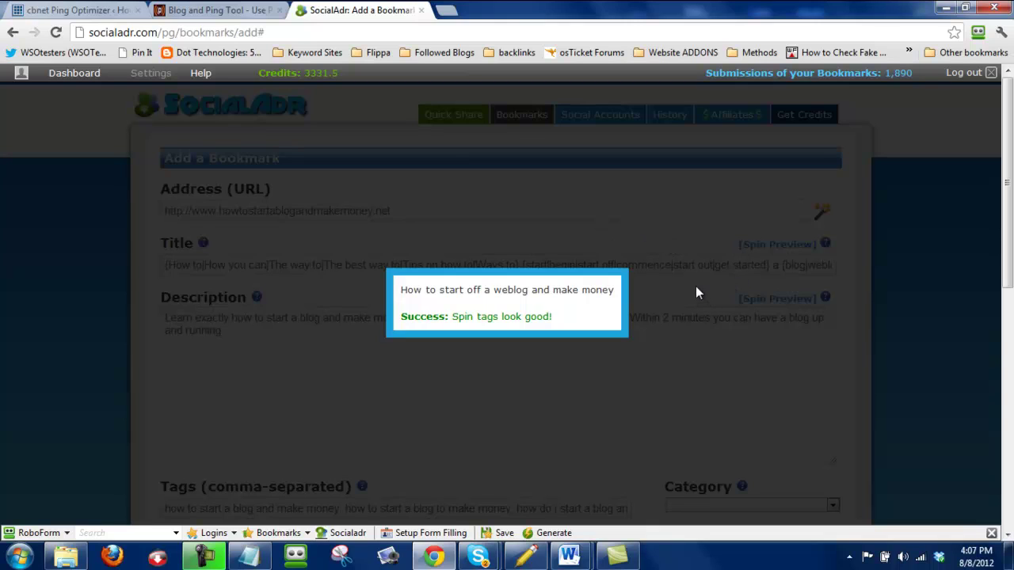
{"action": "left_click", "coordinate": [701, 244]}
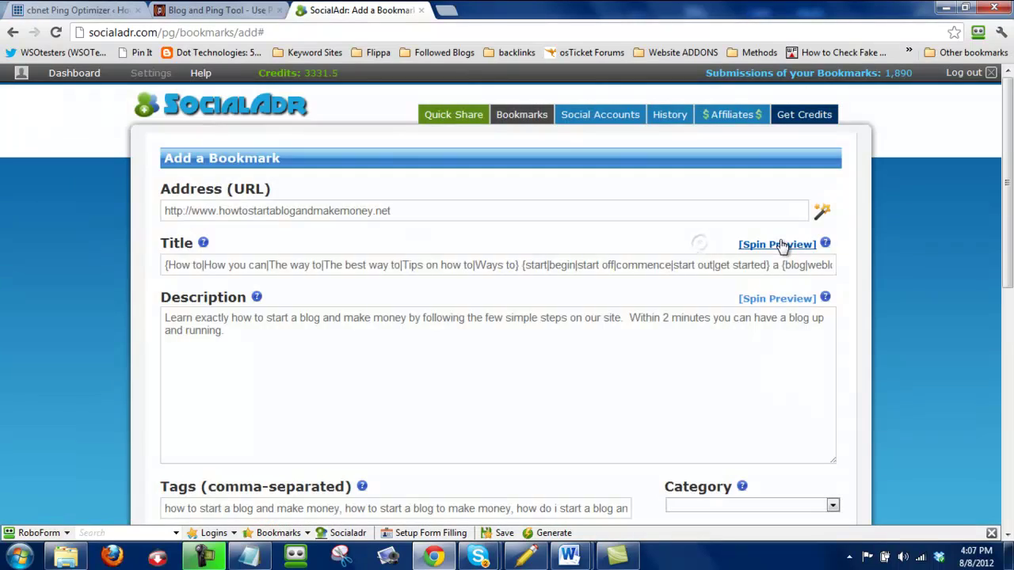
{"action": "left_click", "coordinate": [780, 244]}
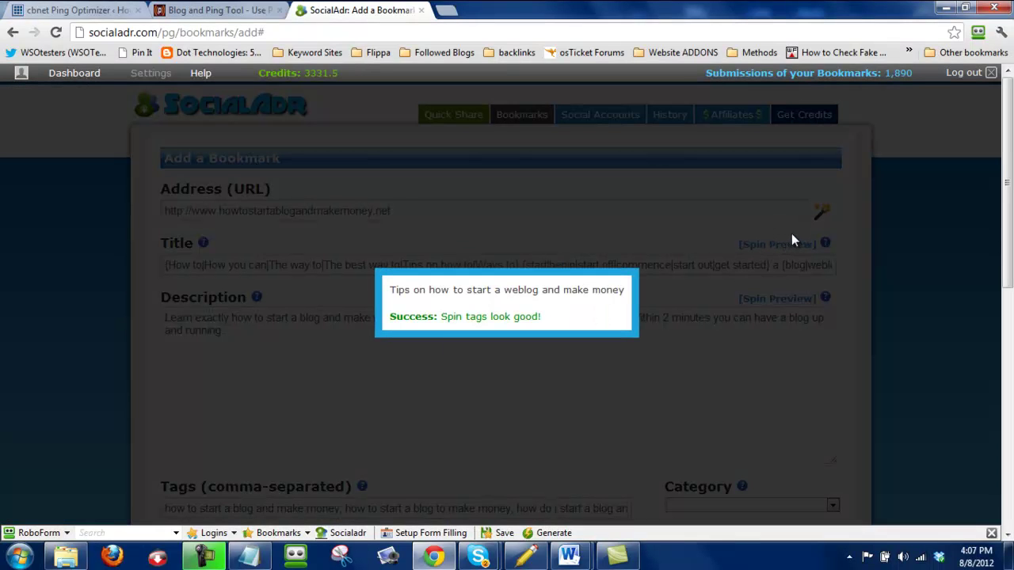
{"action": "left_click", "coordinate": [679, 234]}
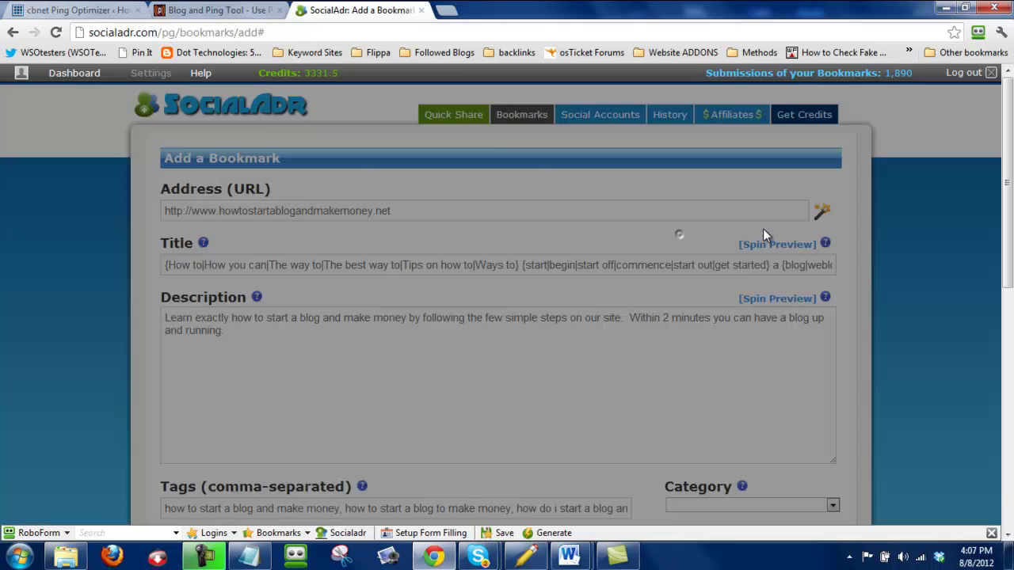
{"action": "left_click", "coordinate": [764, 242]}
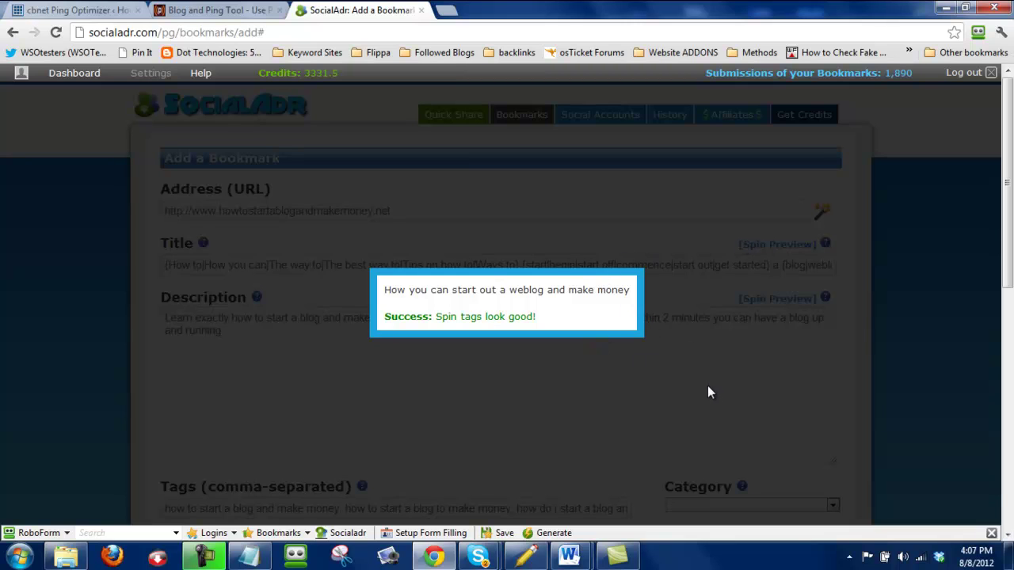
{"action": "left_click", "coordinate": [672, 400]}
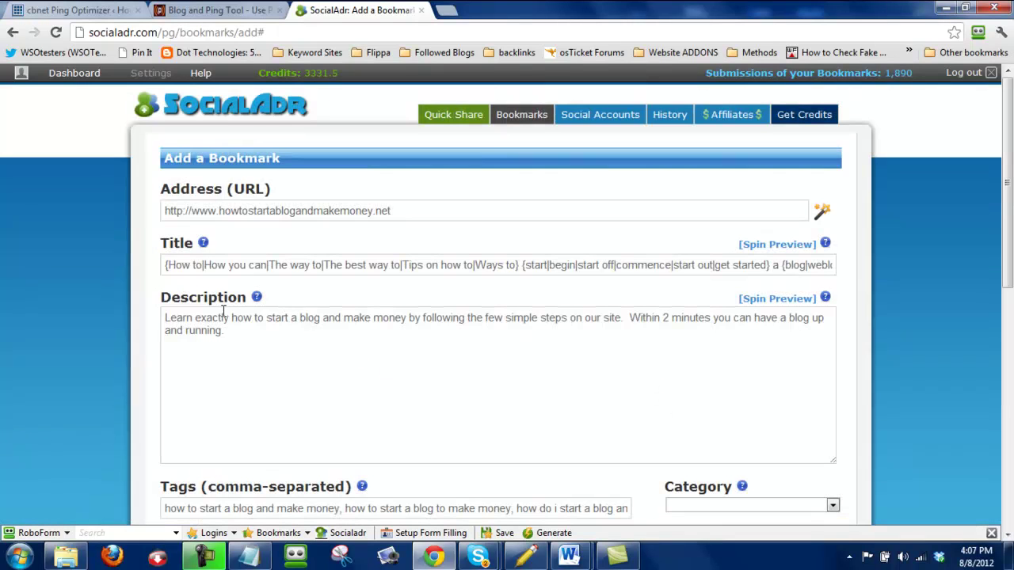
Copy the bookmark description into The Best Spinner in place of the title text and spin it with Everyone's Favorites at Best quality.
{"action": "scroll", "coordinate": [224, 311], "scroll_direction": "down", "scroll_amount": 1}
{"action": "triple_click", "coordinate": [289, 278]}
{"action": "key", "text": "ctrl+c"}
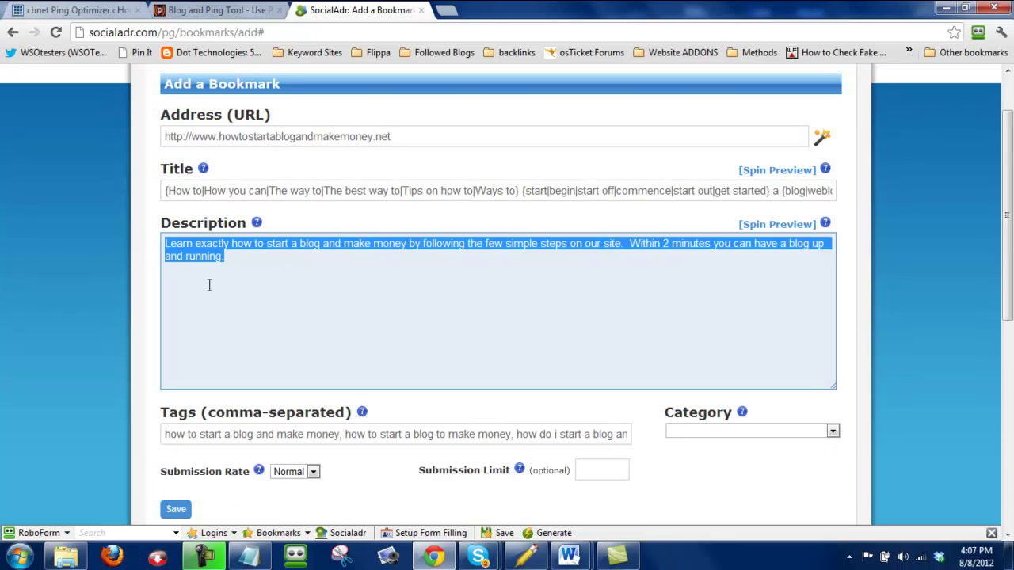
{"action": "left_click", "coordinate": [523, 556]}
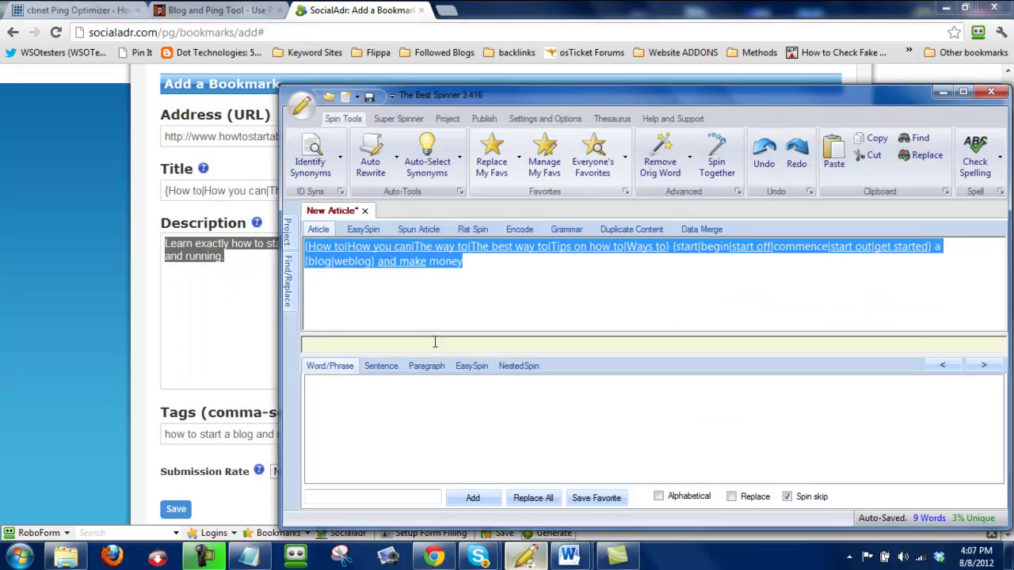
{"action": "left_click", "coordinate": [508, 269]}
{"action": "key", "text": "ctrl+a"}
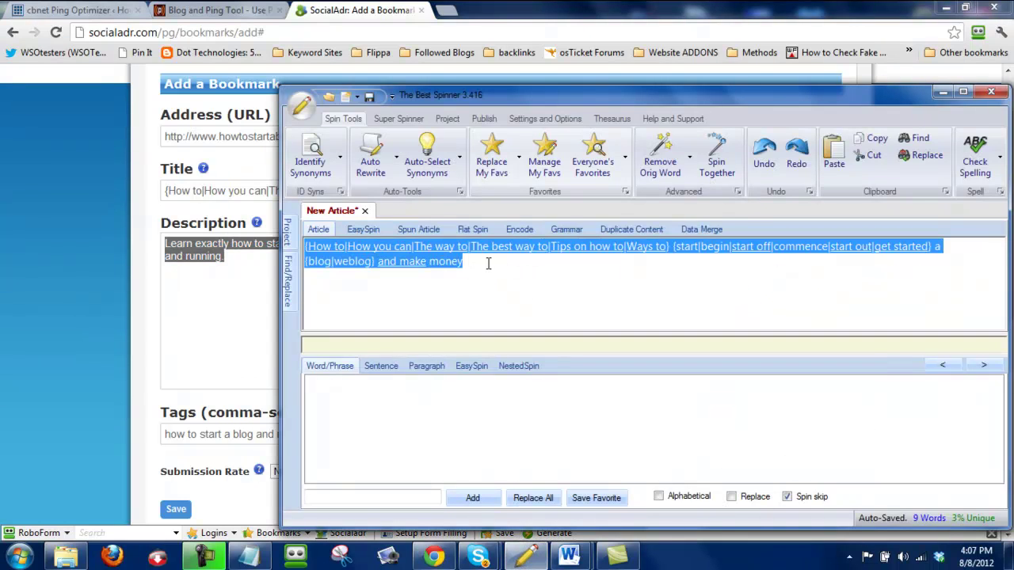
{"action": "key", "text": "ctrl+v"}
{"action": "left_click", "coordinate": [593, 157]}
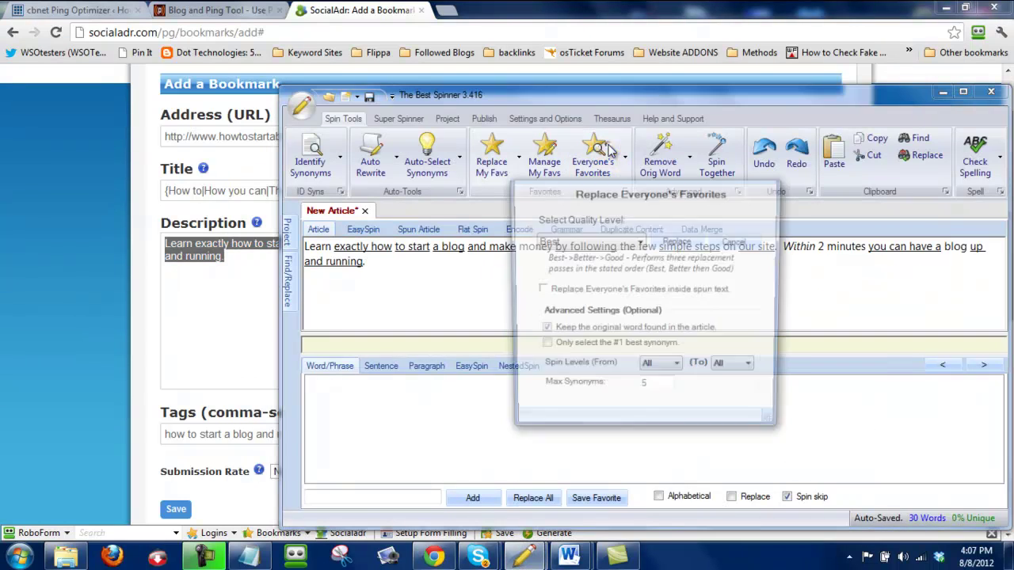
{"action": "left_click", "coordinate": [682, 242]}
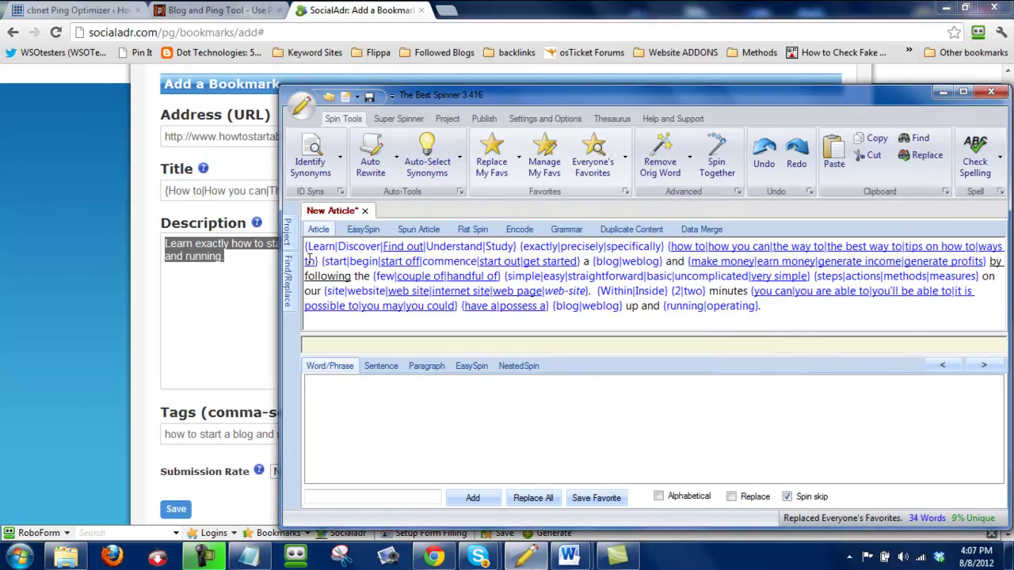
Copy the entire spun description and replace the bookmark's description in the SocialAdr form with it.
{"action": "left_click_drag", "start_coordinate": [812, 313], "coordinate": [289, 231]}
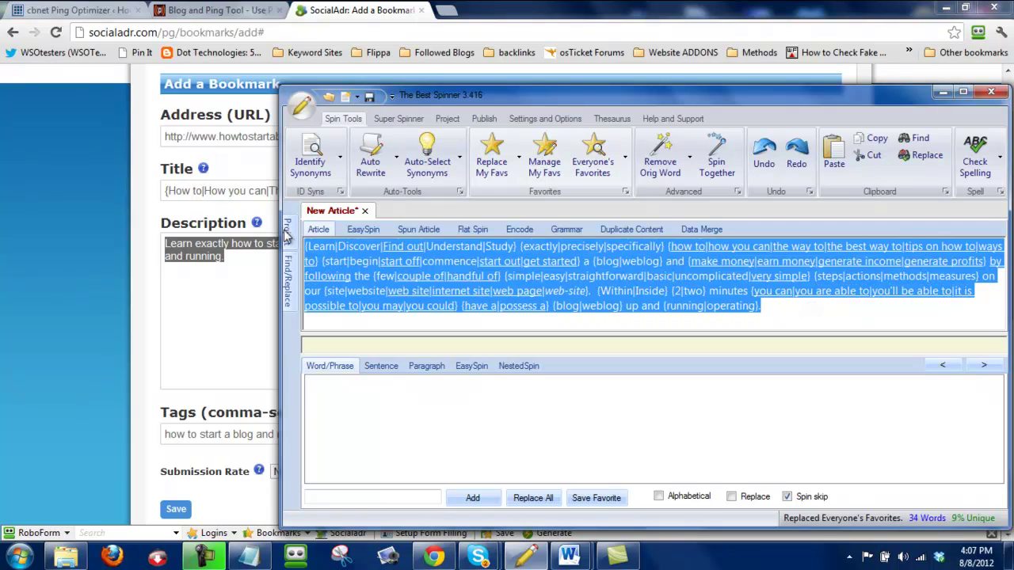
{"action": "key", "text": "ctrl+c"}
{"action": "left_click", "coordinate": [221, 295]}
{"action": "key", "text": "ctrl+a"}
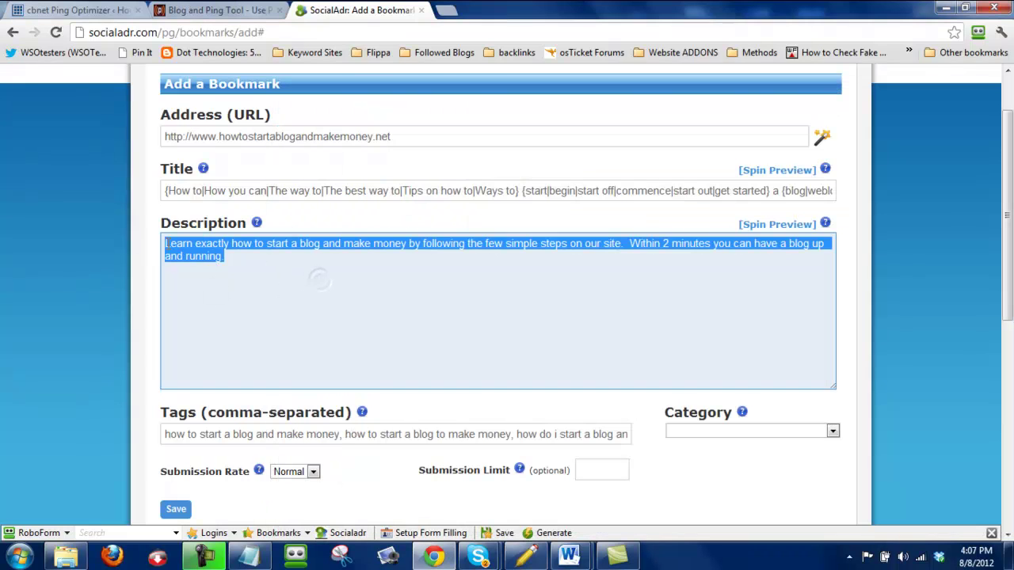
{"action": "key", "text": "ctrl+v"}
Preview a spun variation of the description and check the wording around "to possess".
{"action": "left_click", "coordinate": [762, 224]}
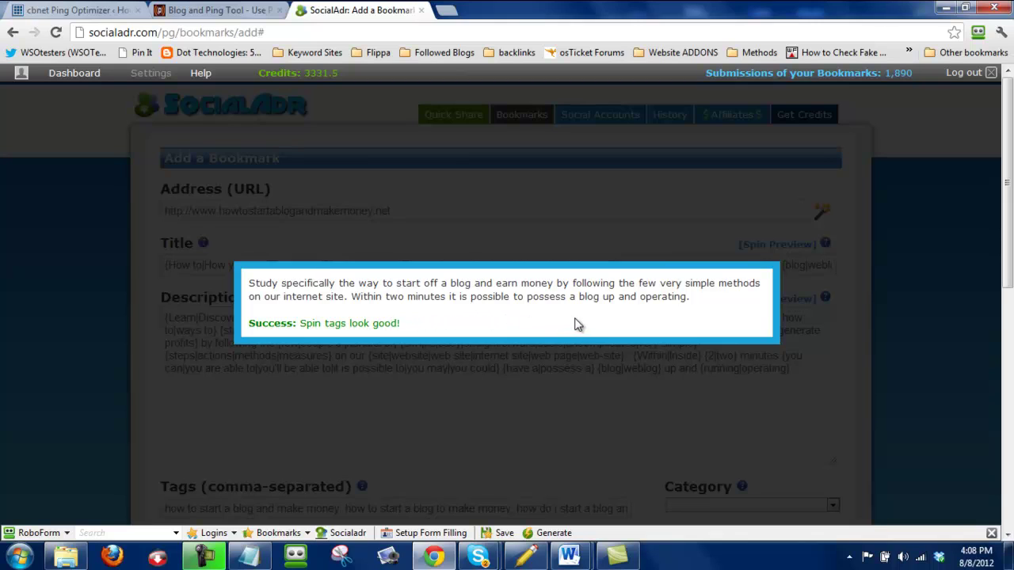
{"action": "left_click_drag", "start_coordinate": [513, 296], "coordinate": [566, 302]}
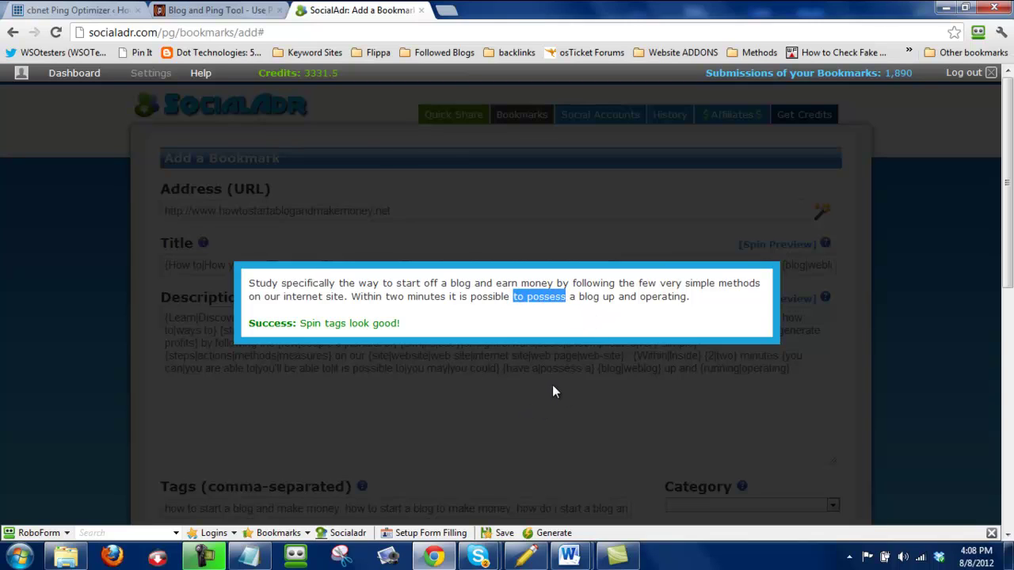
{"action": "left_click", "coordinate": [538, 401]}
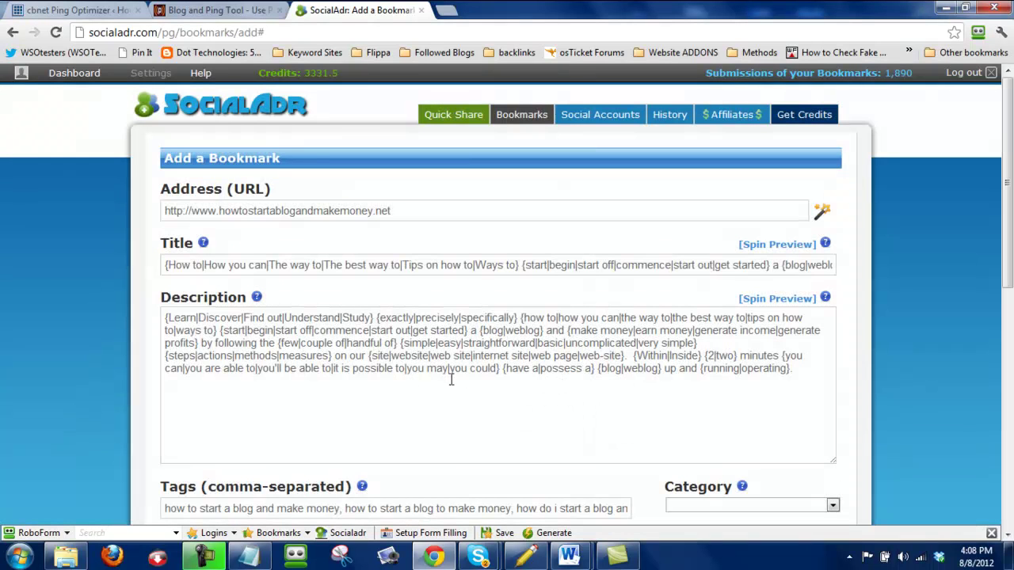
Remove the "possess a" alternative from the description's spin text and preview a spun variation, checking the wording around "couple of".
{"action": "left_click_drag", "start_coordinate": [539, 369], "coordinate": [592, 369]}
{"action": "key", "text": "BackSpace"}
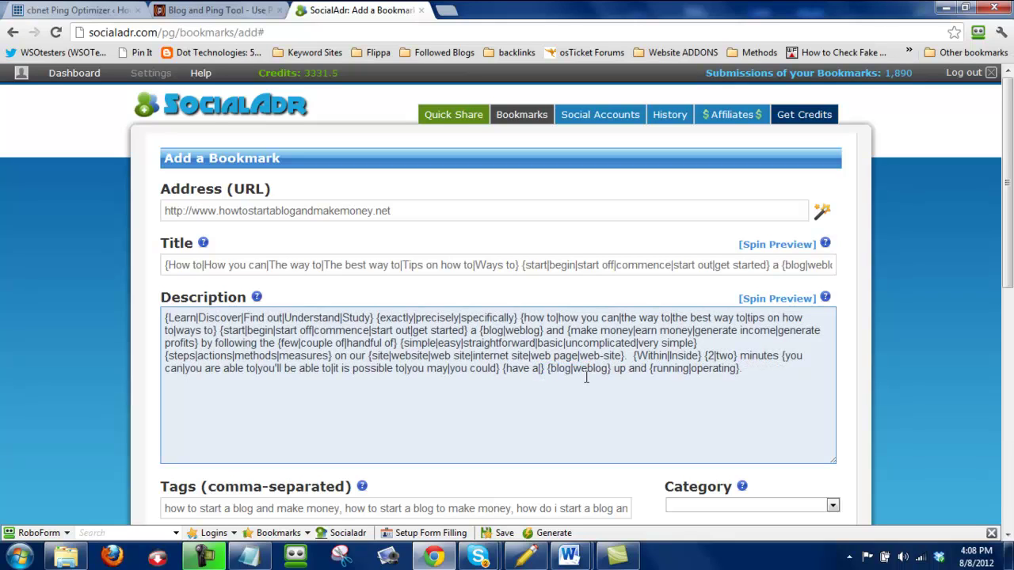
{"action": "left_click", "coordinate": [791, 299]}
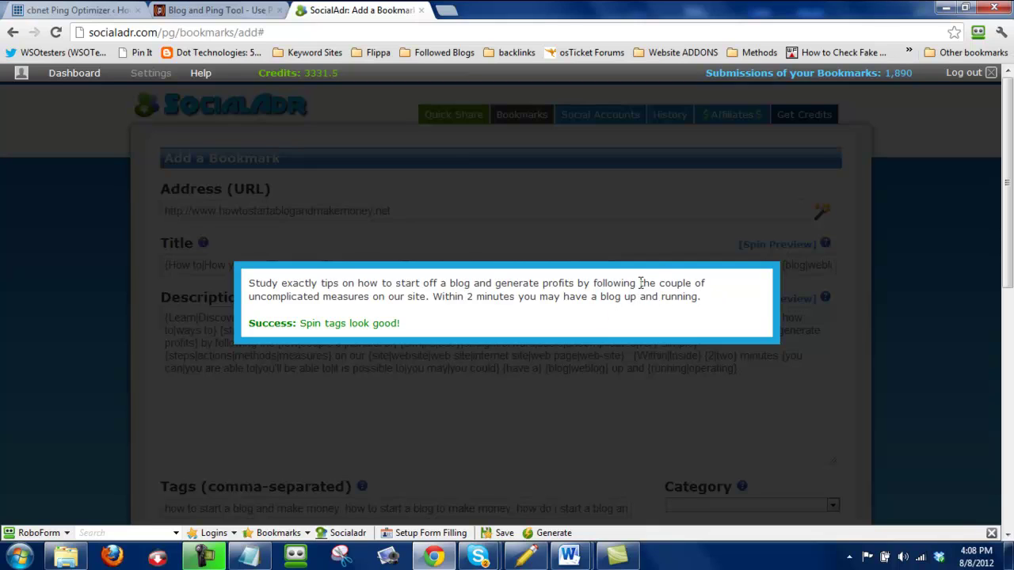
{"action": "left_click_drag", "start_coordinate": [639, 283], "coordinate": [711, 283]}
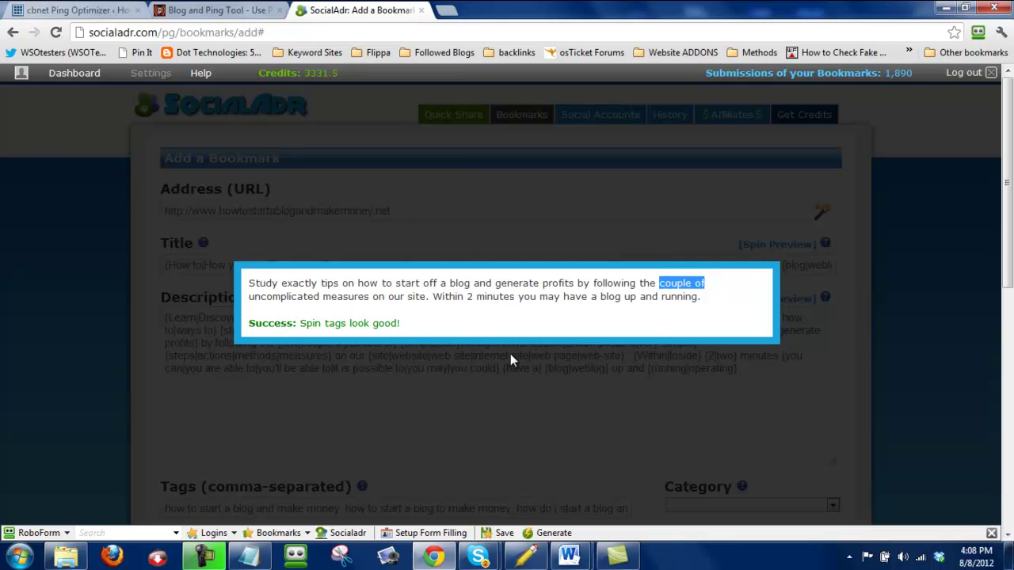
{"action": "left_click", "coordinate": [649, 373]}
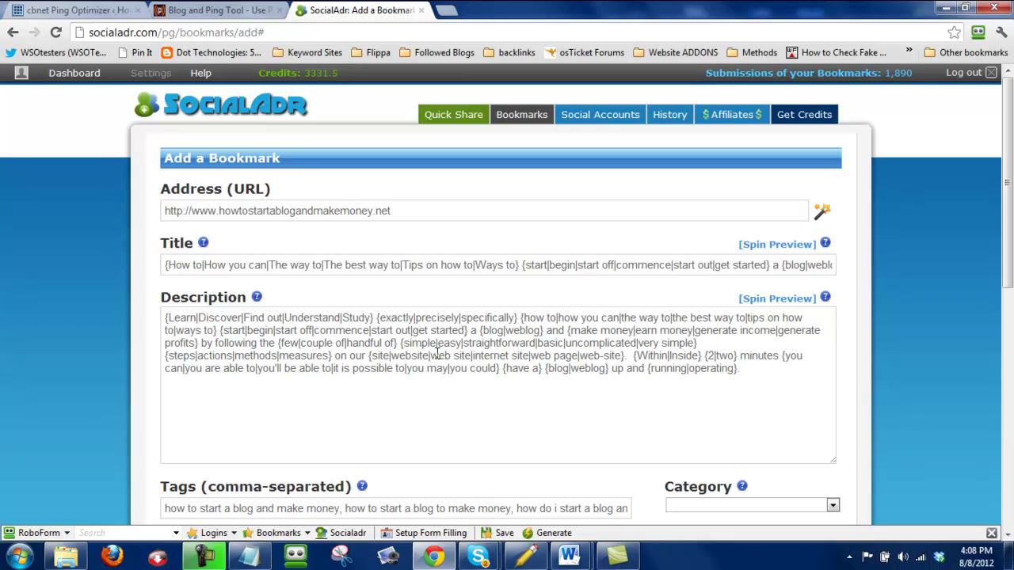
Delete the "couple of" alternative from the group between "few" and "handful of" in the description's spin text.
{"action": "key", "text": "ctrl+f"}
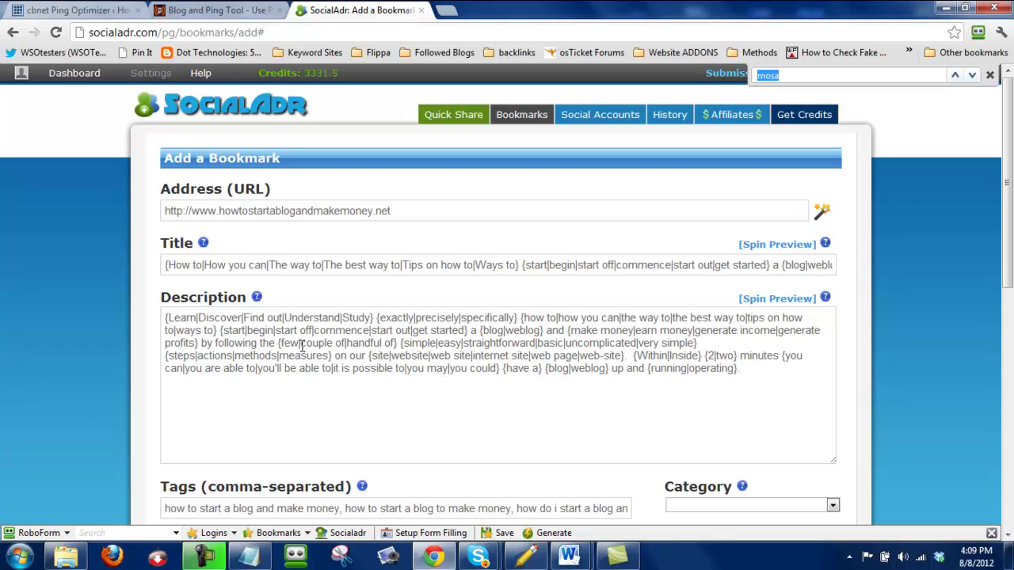
{"action": "left_click_drag", "start_coordinate": [301, 346], "coordinate": [346, 344]}
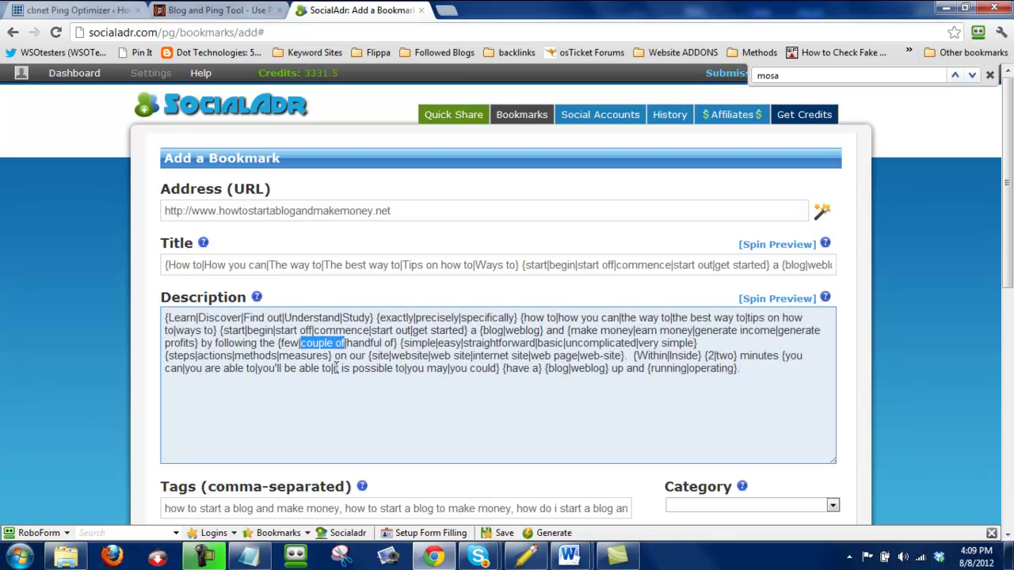
{"action": "key", "text": "Delete"}
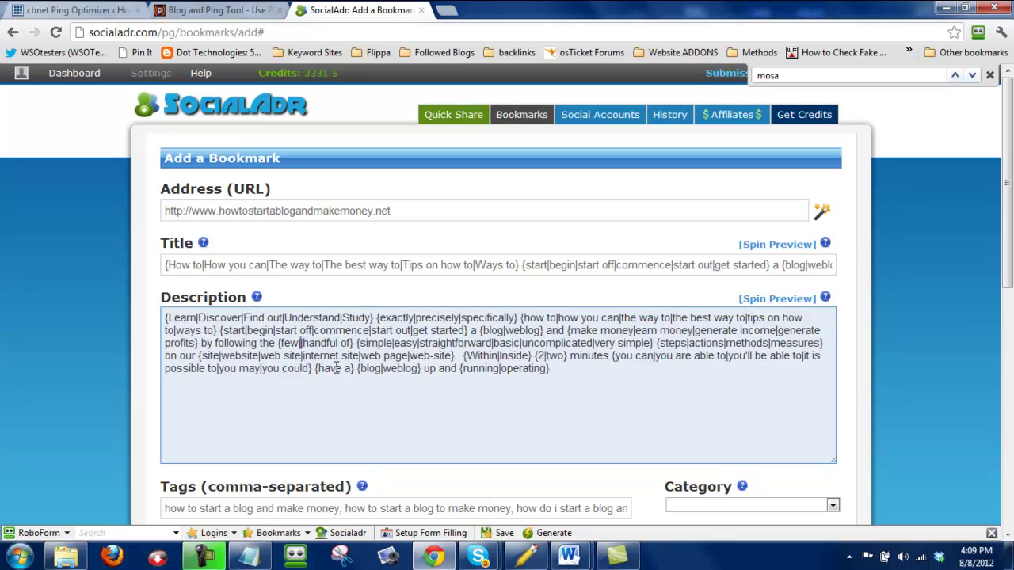
Preview two more spun variations of the edited description to check that they read well.
{"action": "left_click", "coordinate": [778, 298]}
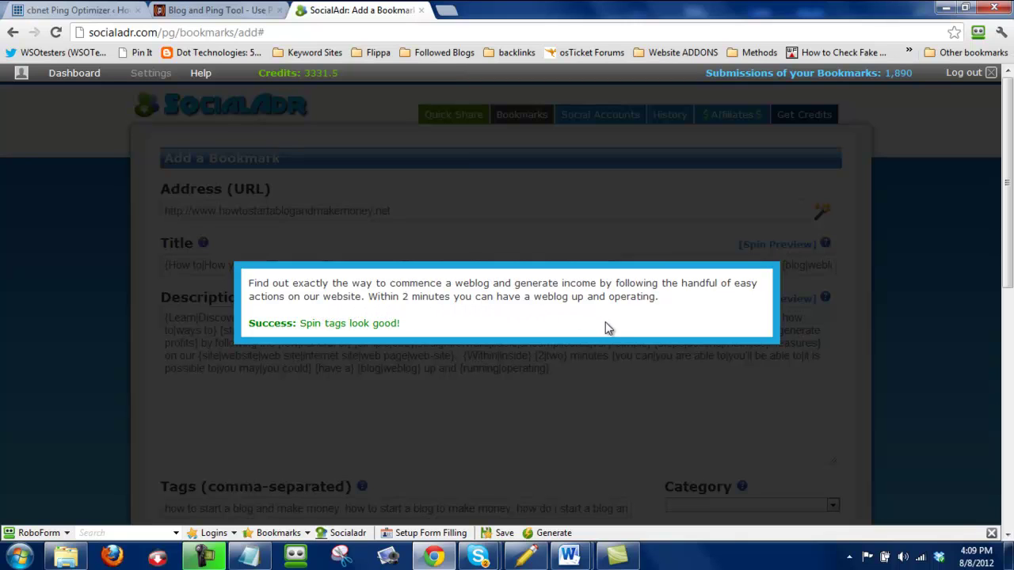
{"action": "left_click", "coordinate": [630, 367]}
{"action": "left_click", "coordinate": [782, 299]}
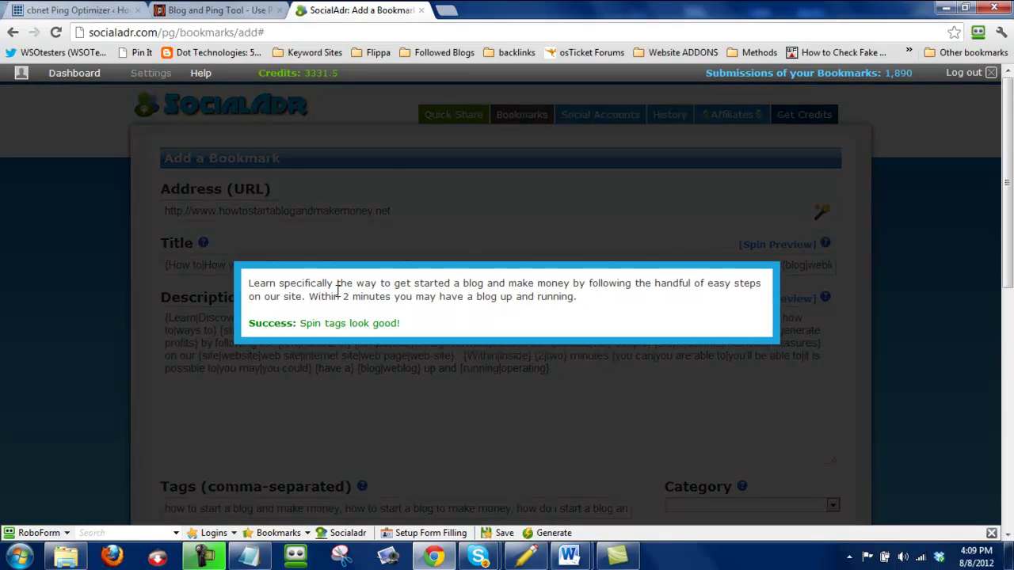
{"action": "left_click", "coordinate": [594, 381]}
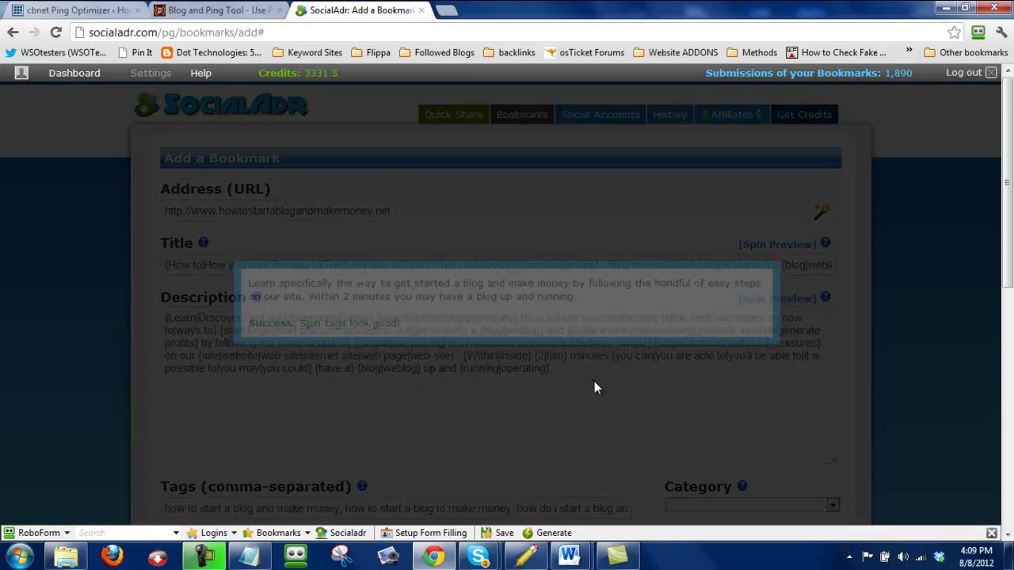
{"action": "left_click", "coordinate": [581, 378]}
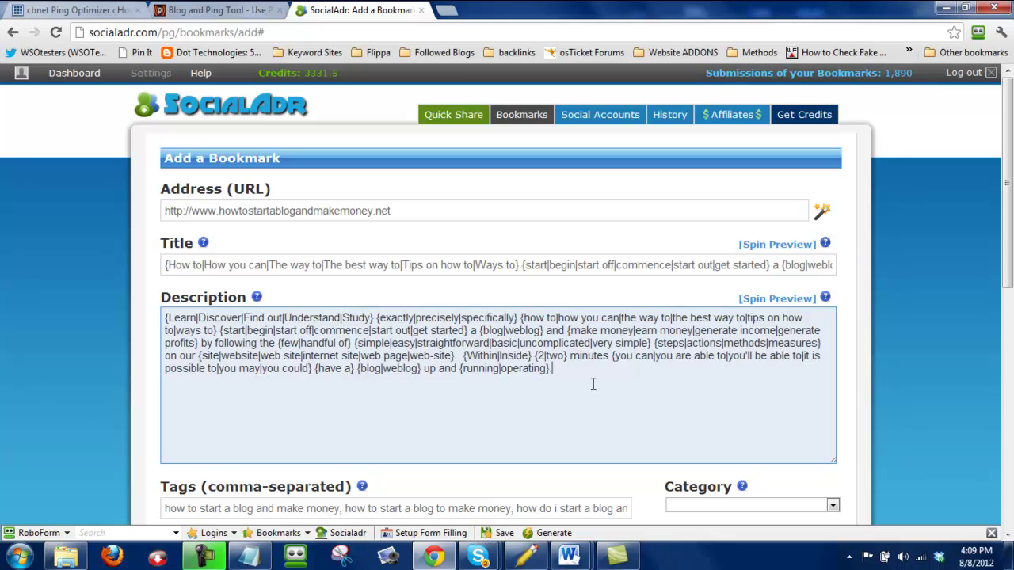
{"action": "scroll", "coordinate": [592, 383], "scroll_direction": "down", "scroll_amount": 2}
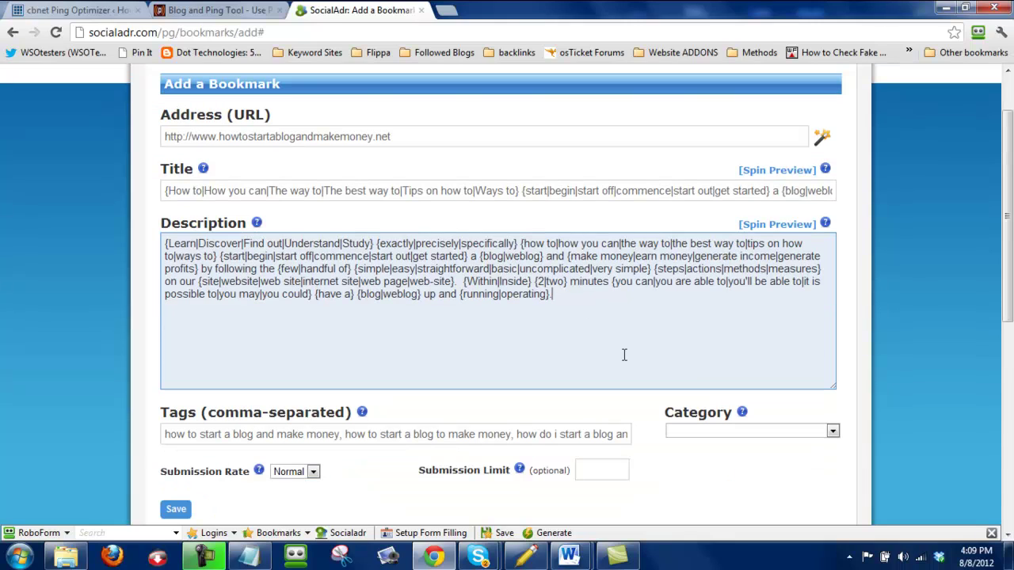
{"action": "left_click", "coordinate": [523, 556]}
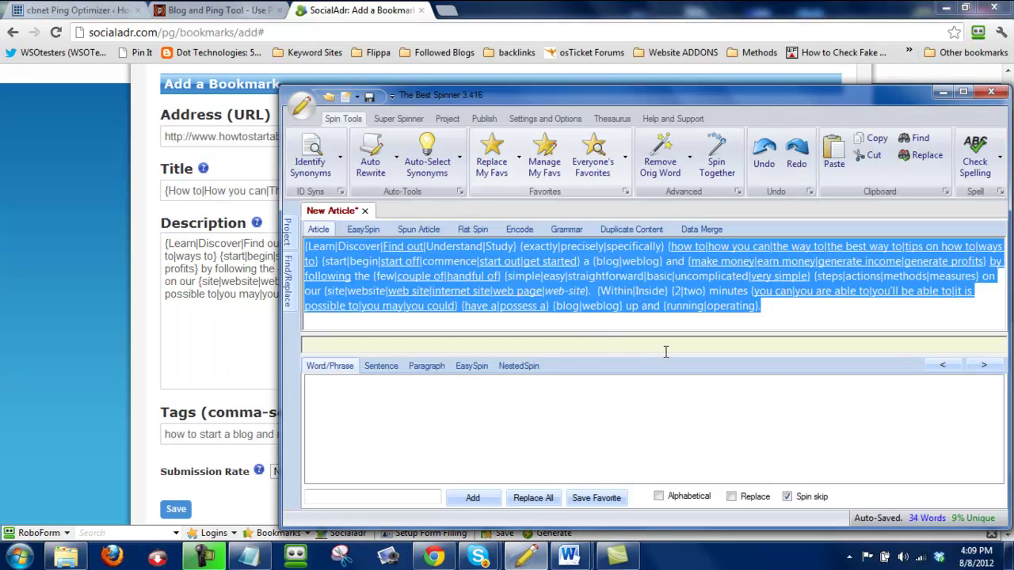
{"action": "left_click", "coordinate": [242, 340]}
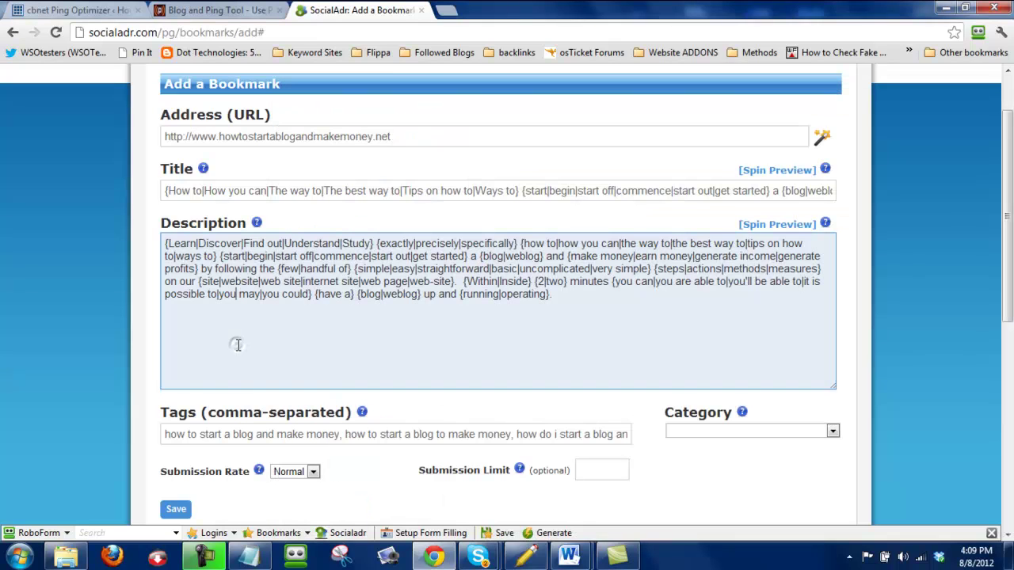
{"action": "left_click", "coordinate": [592, 305]}
Set the bookmark's category to Business & Industrial.
{"action": "scroll", "coordinate": [824, 394], "scroll_direction": "down", "scroll_amount": 1}
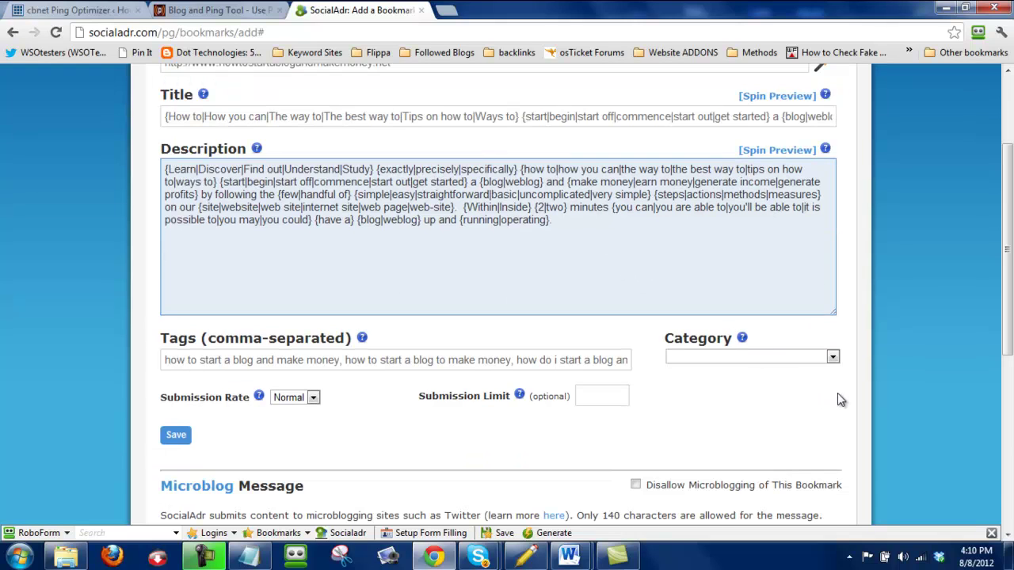
{"action": "left_click", "coordinate": [828, 358]}
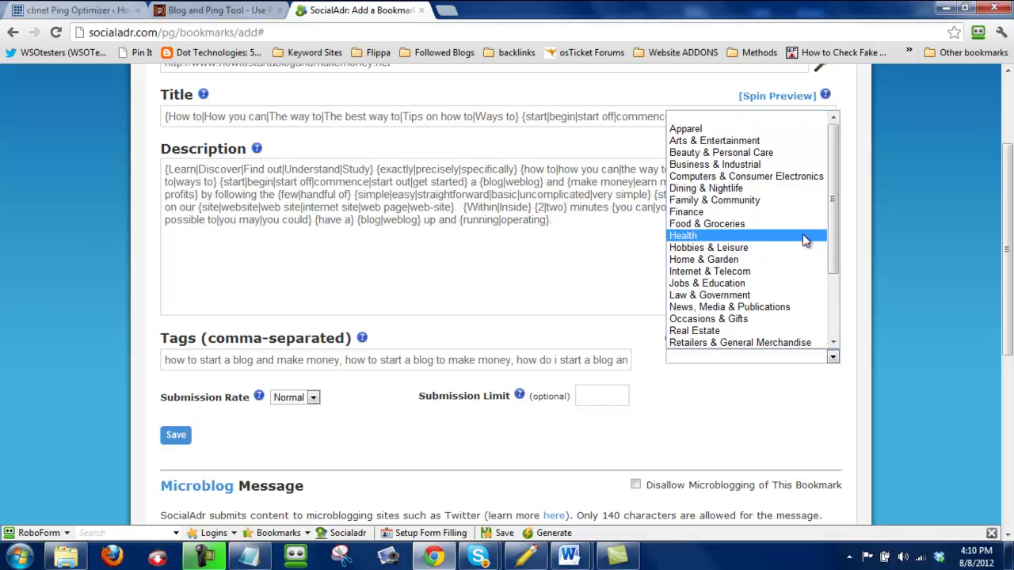
{"action": "left_click", "coordinate": [765, 164]}
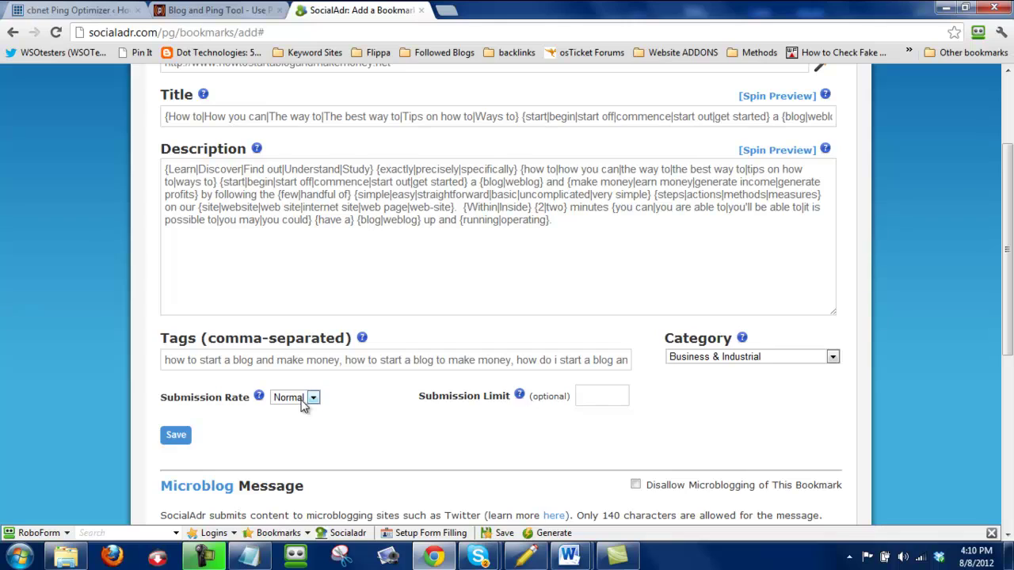
Set the bookmark's submission limit to 25 and save the bookmark.
{"action": "left_click", "coordinate": [602, 395]}
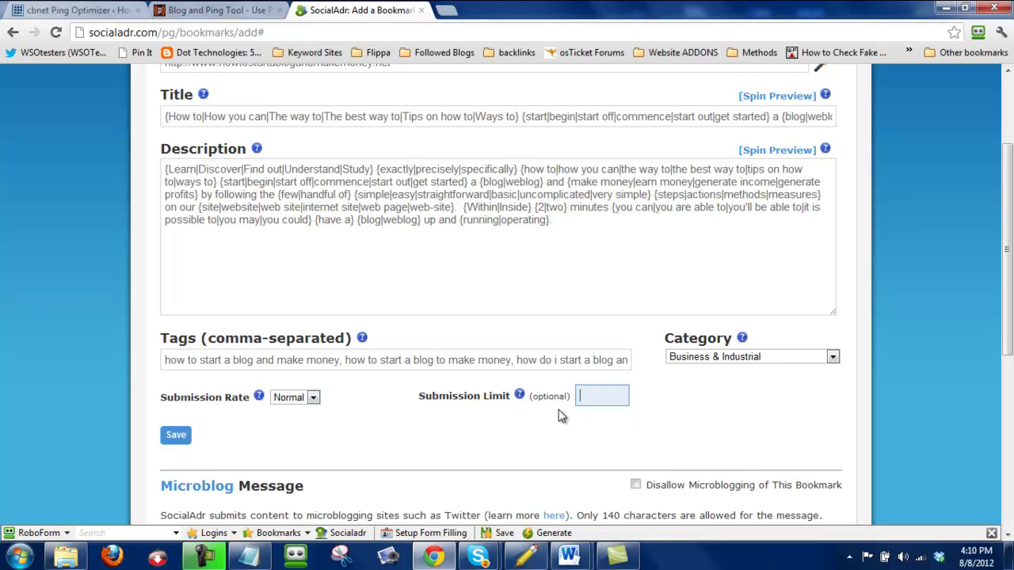
{"action": "type", "text": "25"}
{"action": "left_click", "coordinate": [507, 431]}
{"action": "scroll", "coordinate": [386, 440], "scroll_direction": "down", "scroll_amount": 1}
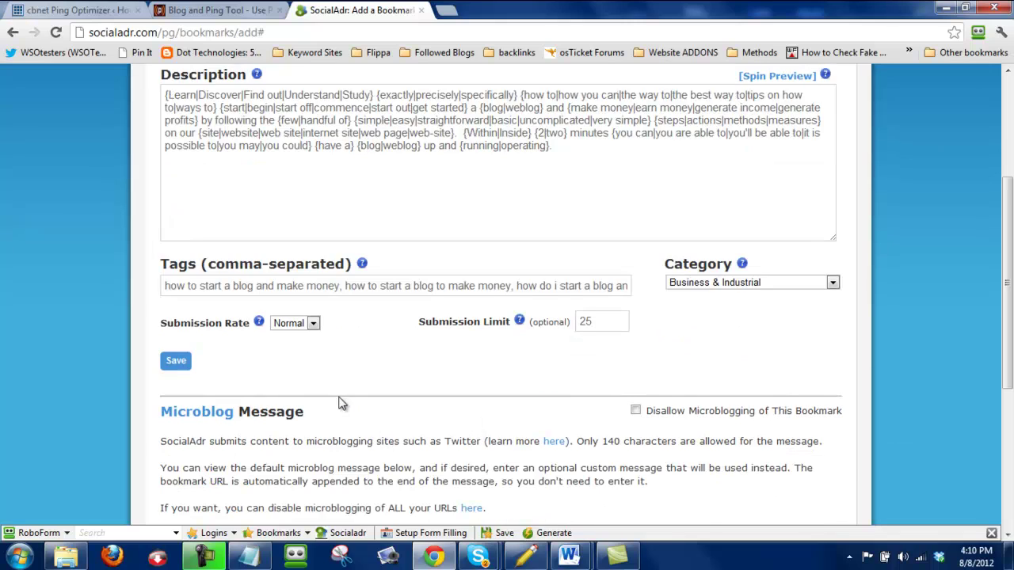
{"action": "left_click", "coordinate": [184, 361]}
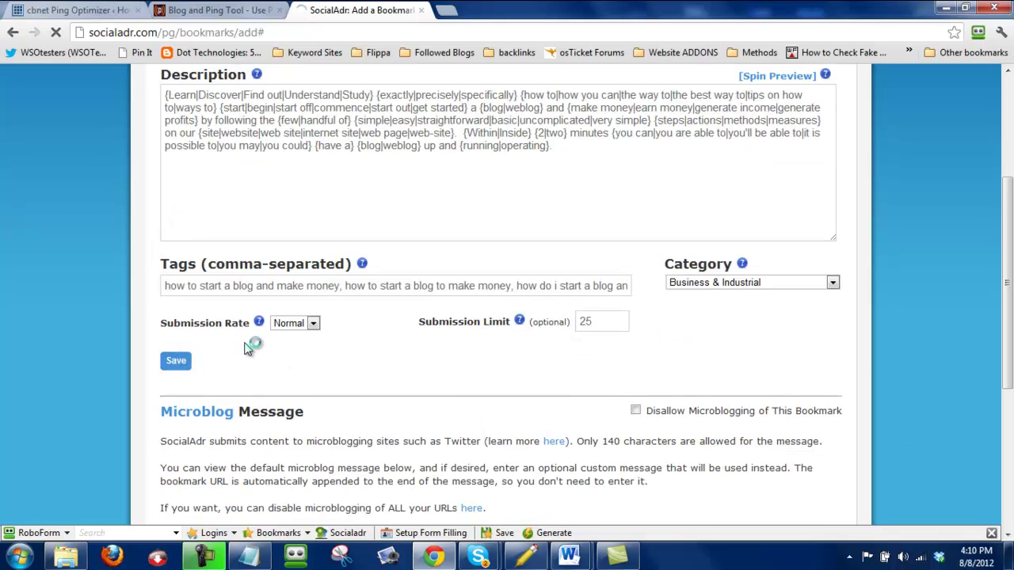